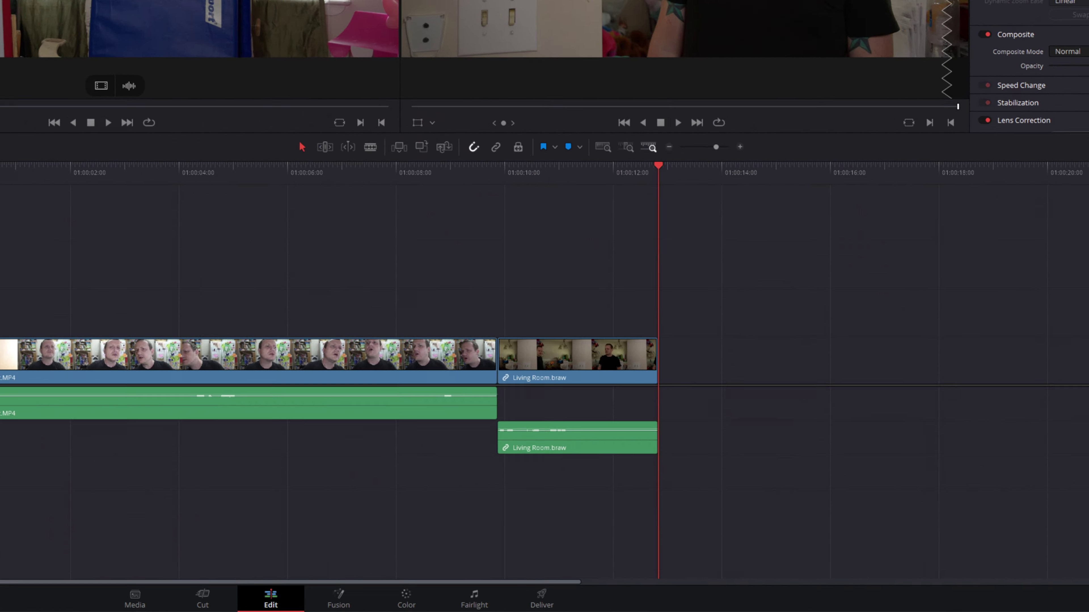
- Stack Clean Plate.braw on V1 with Green Screen.braw above it, then combine all three into a new Fusion clip
{"action": "left_click_drag", "start_coordinate": [194, 48], "coordinate": [601, 306]}
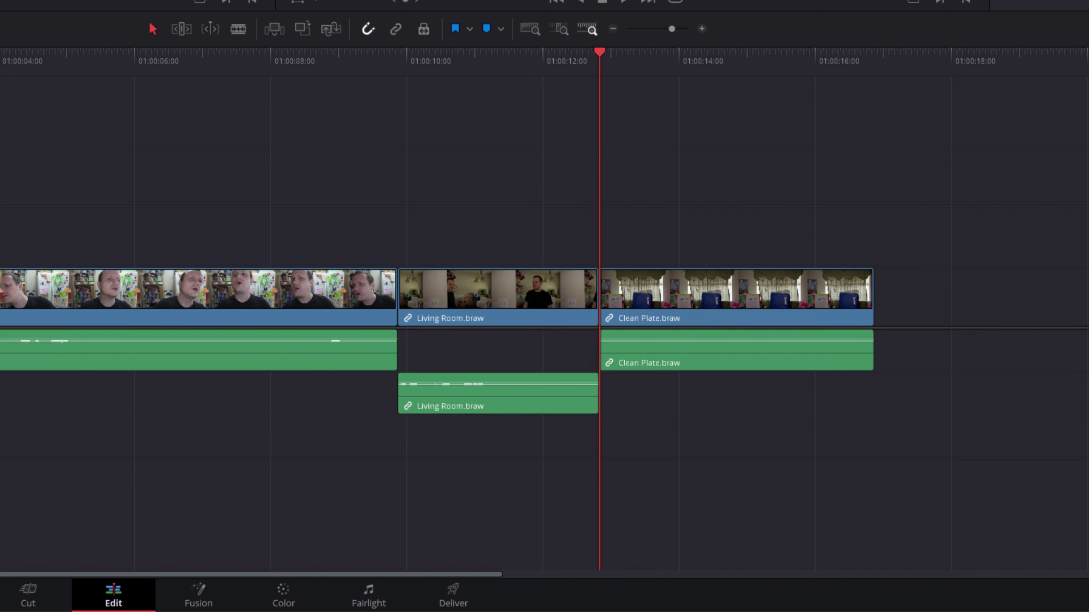
{"action": "left_click_drag", "start_coordinate": [210, 82], "coordinate": [712, 192]}
{"action": "left_click", "coordinate": [709, 243]}
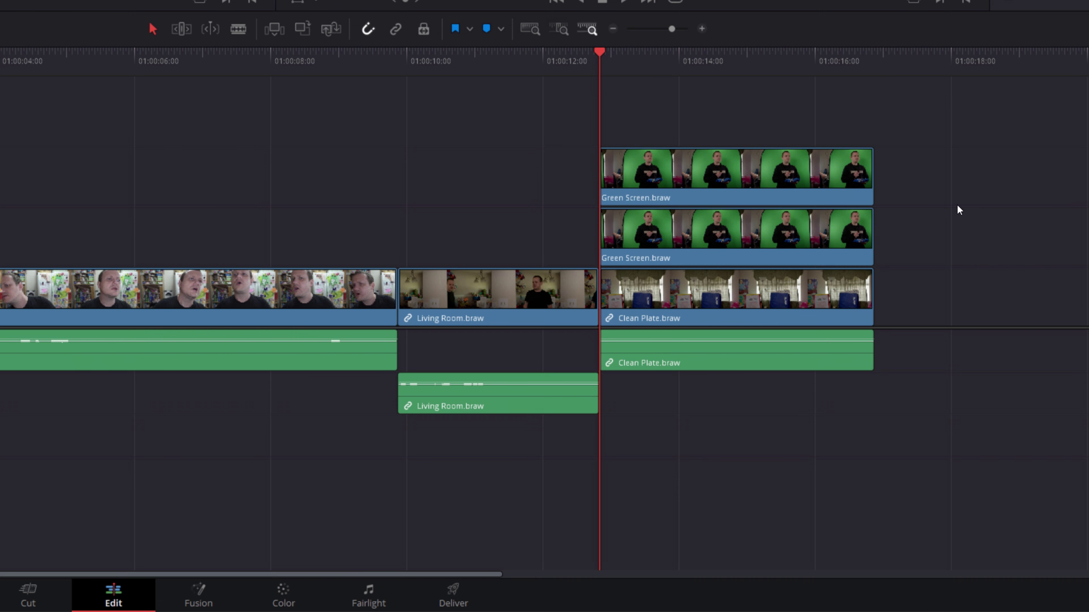
{"action": "left_click_drag", "start_coordinate": [755, 113], "coordinate": [808, 300]}
{"action": "right_click", "coordinate": [775, 174]}
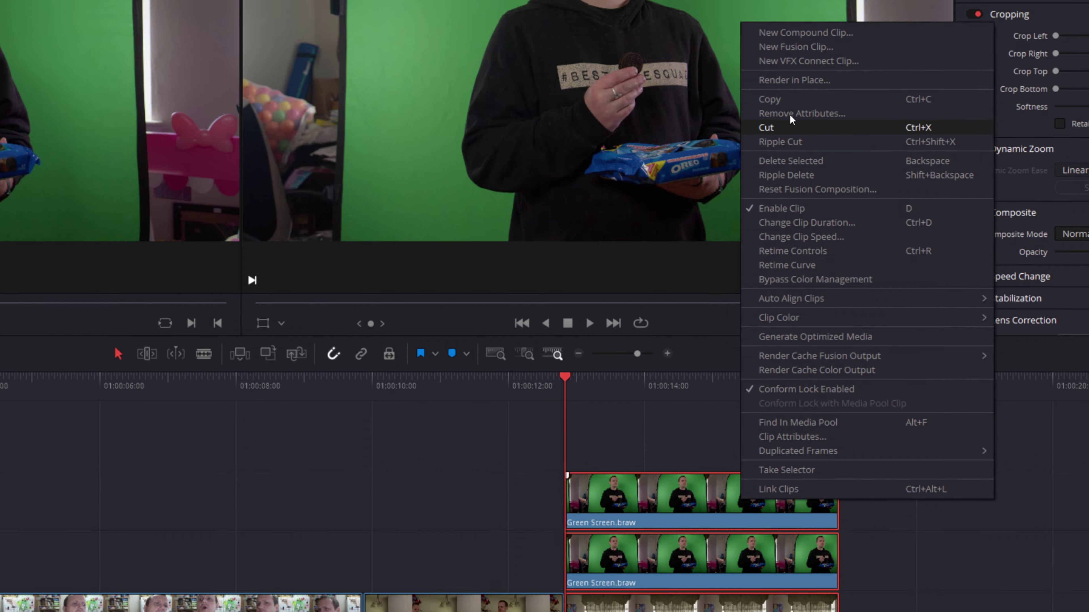
{"action": "left_click", "coordinate": [795, 47]}
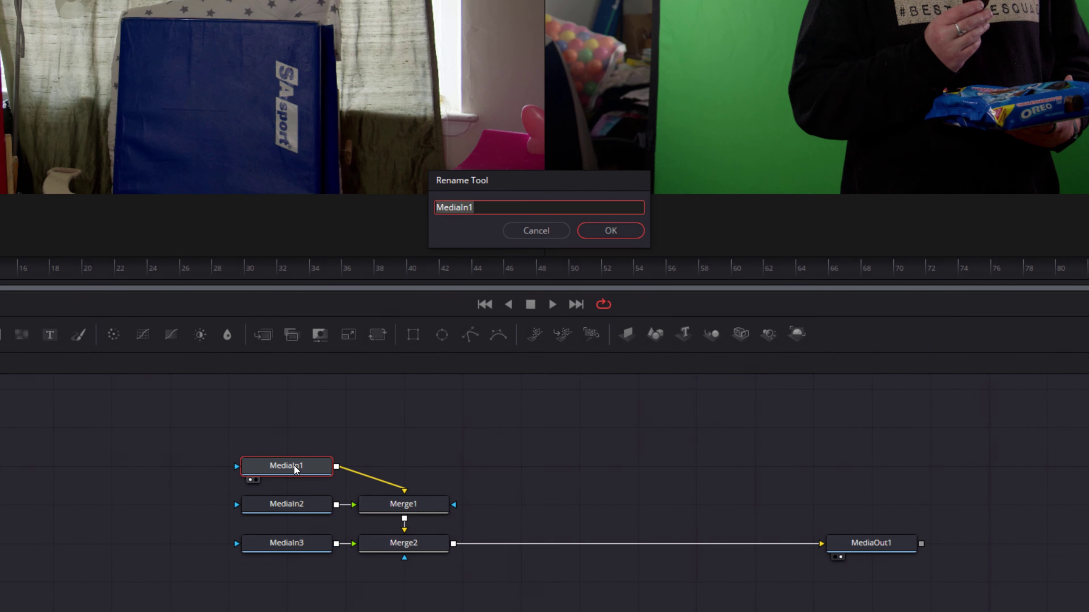
- Rename the first two media input nodes PLATE and GREENSCREEN
{"action": "type", "text": "TE"}
{"action": "key", "text": "Return"}
{"action": "left_click", "coordinate": [276, 511]}
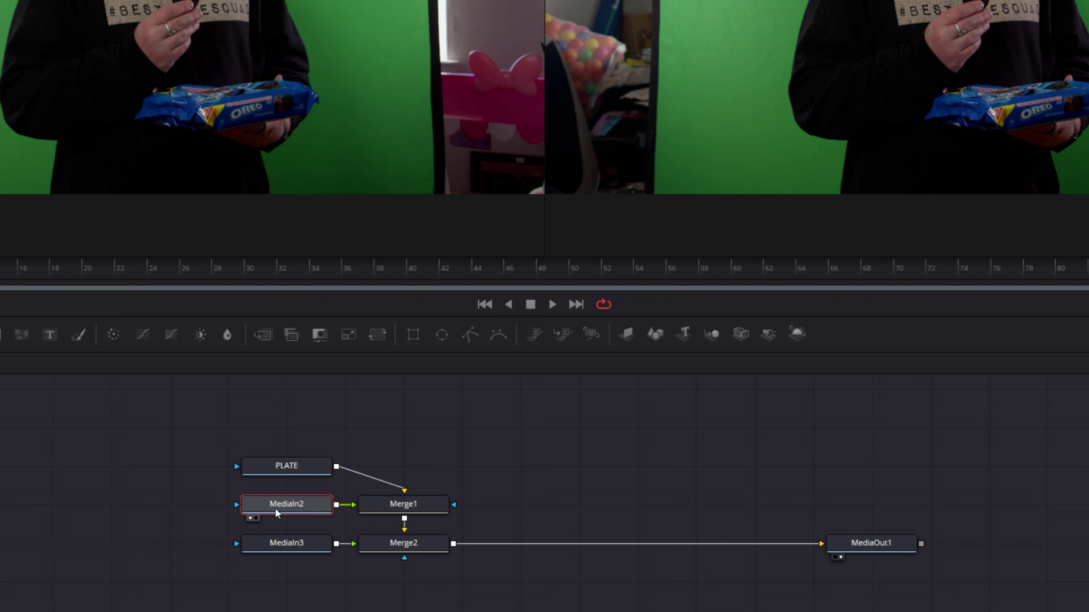
{"action": "key", "text": "F2"}
{"action": "type", "text": "GREENSCREEN"}
{"action": "key", "text": "Return"}
- Rename the third media input MATTE and delete the Merge1 and Merge2 nodes
{"action": "left_click", "coordinate": [291, 544]}
{"action": "key", "text": "F2"}
{"action": "type", "text": "MATTE"}
{"action": "left_click", "coordinate": [613, 235]}
{"action": "left_click_drag", "start_coordinate": [391, 572], "coordinate": [428, 490]}
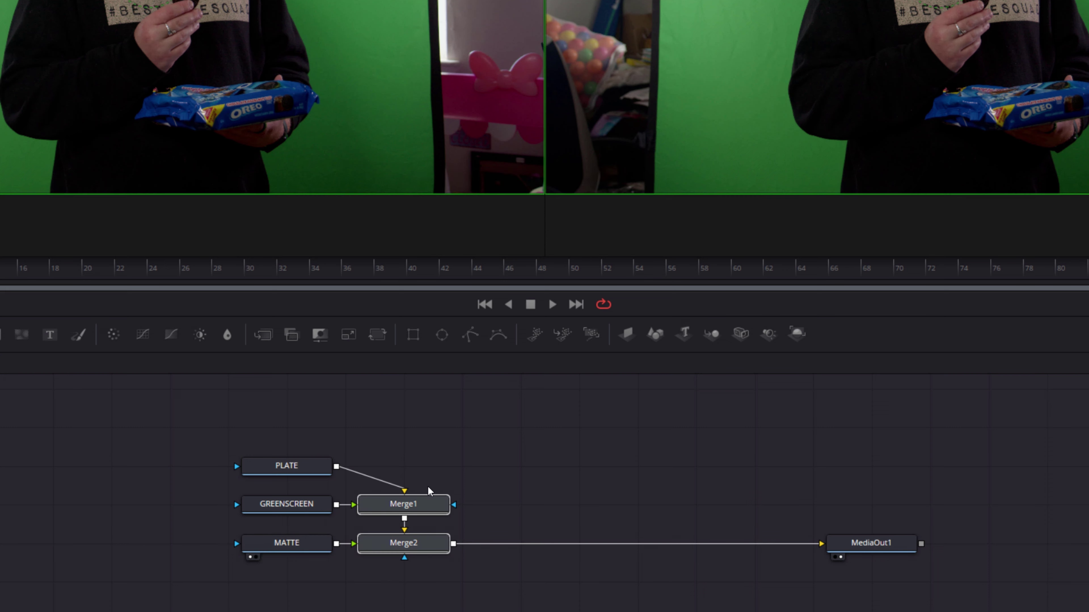
{"action": "key", "text": "Delete"}
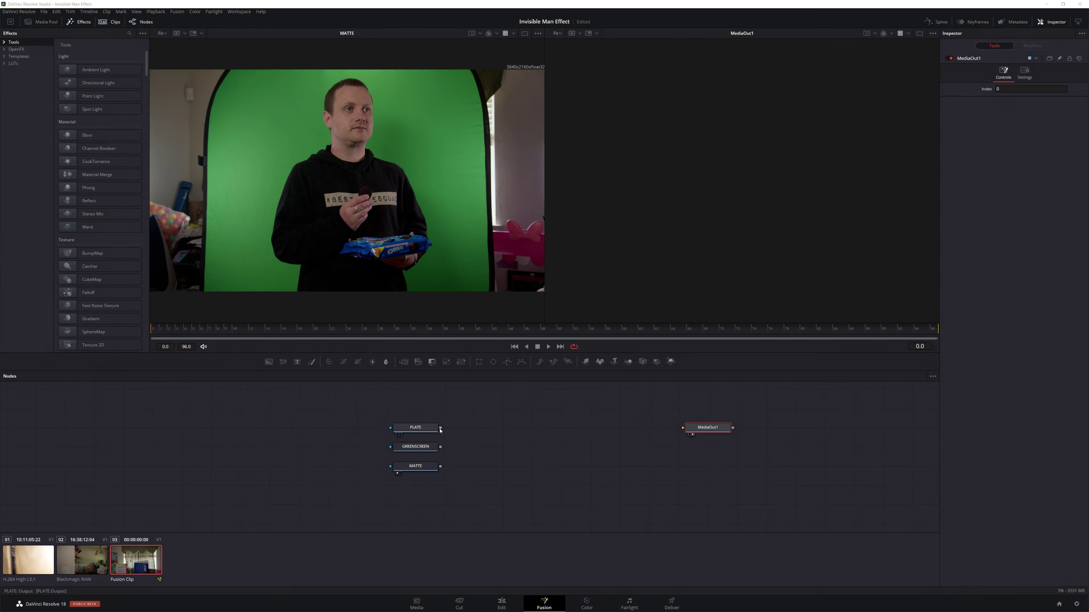
- Connect PLATE to MediaOut1 and insert a Displace node after PLATE
{"action": "left_click_drag", "start_coordinate": [441, 428], "coordinate": [682, 428]}
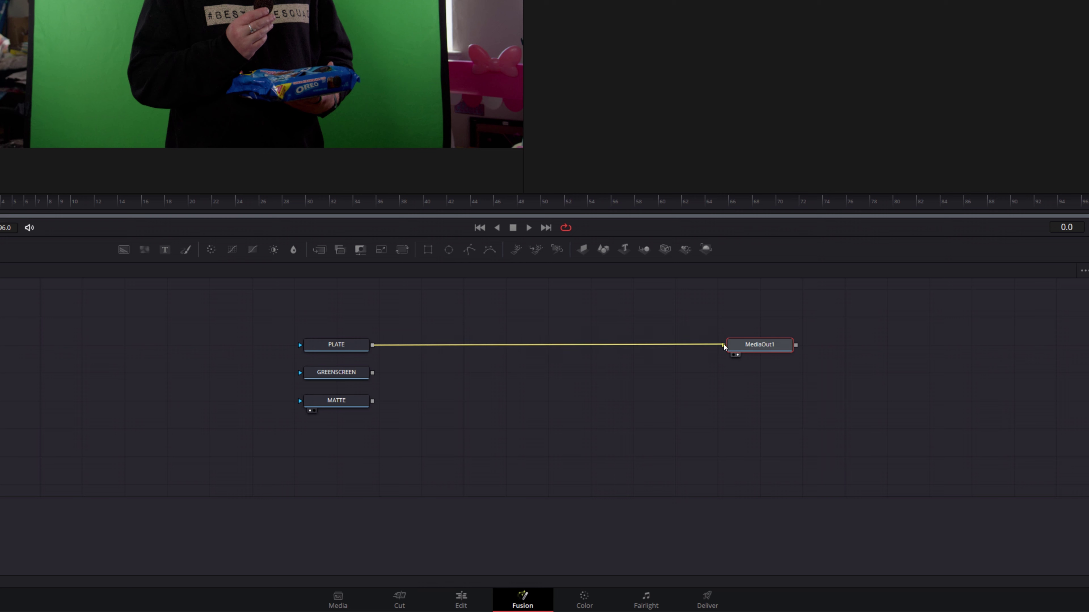
{"action": "left_click", "coordinate": [335, 350]}
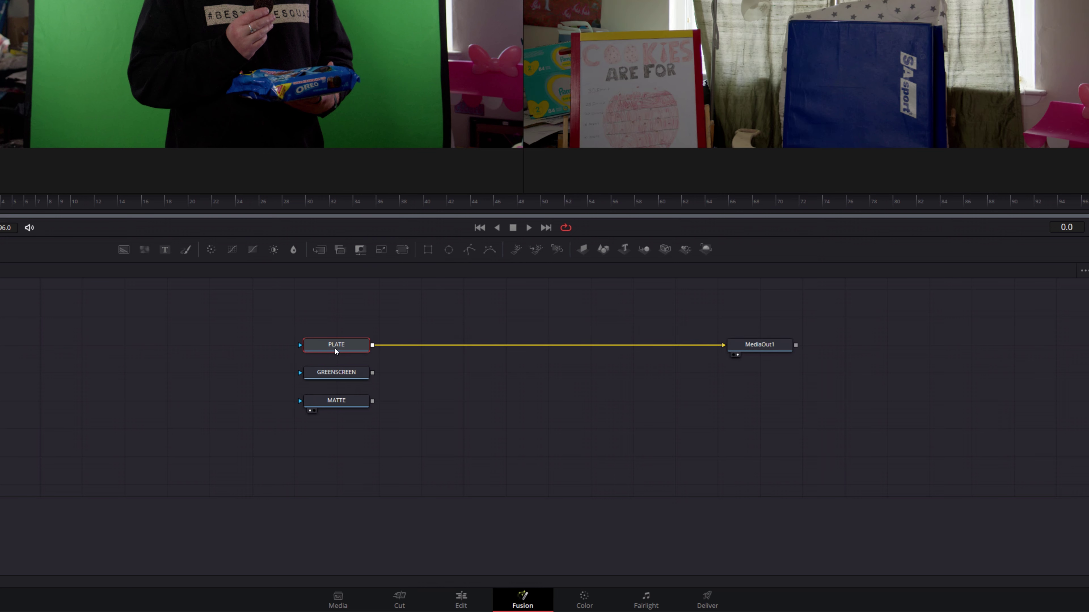
{"action": "key", "text": "shift+space"}
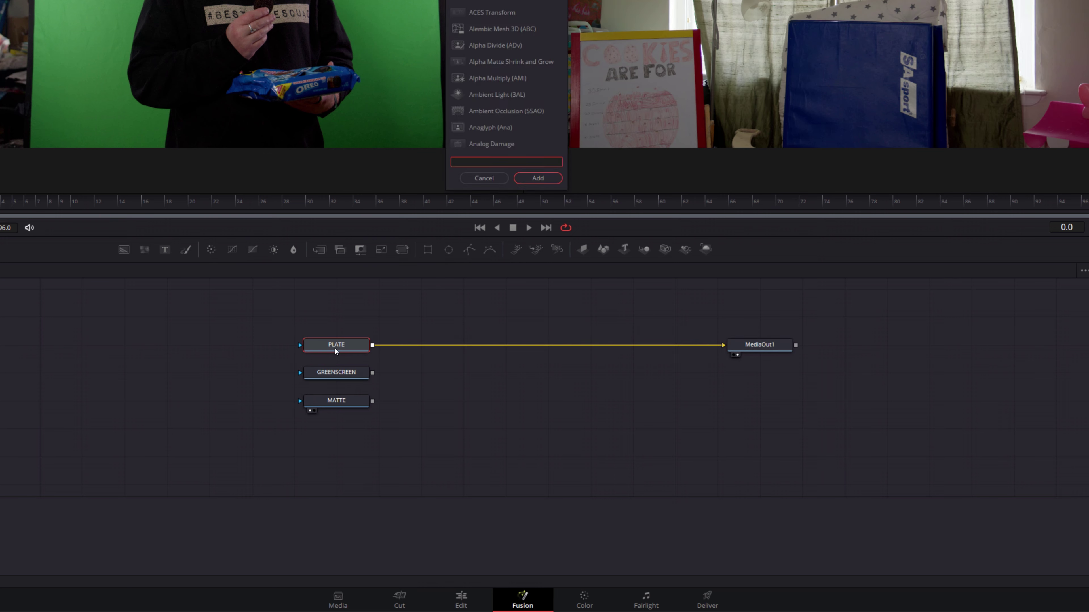
{"action": "type", "text": "Dsp"}
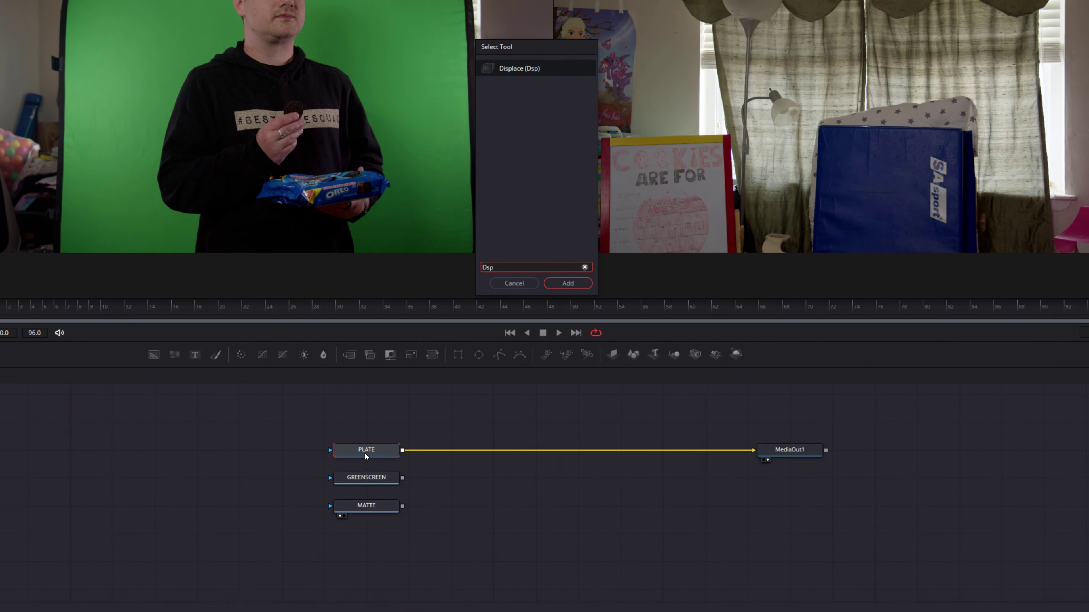
{"action": "left_click", "coordinate": [497, 75]}
{"action": "left_click", "coordinate": [568, 284]}
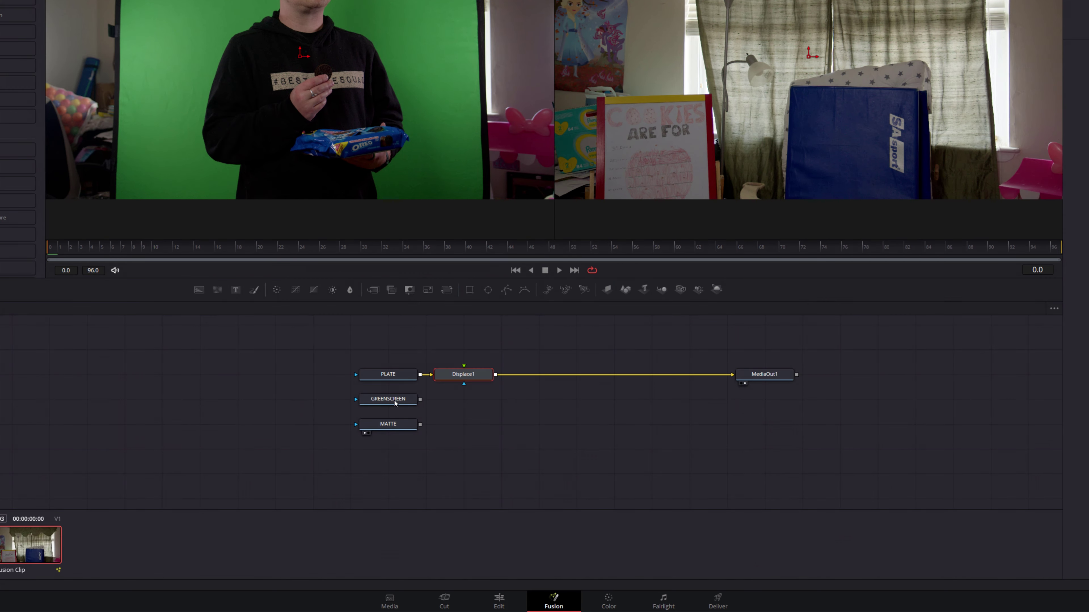
- Feed GREENSCREEN into Displace1 through a new Delta Keyer node
{"action": "left_click_drag", "start_coordinate": [366, 478], "coordinate": [451, 477]}
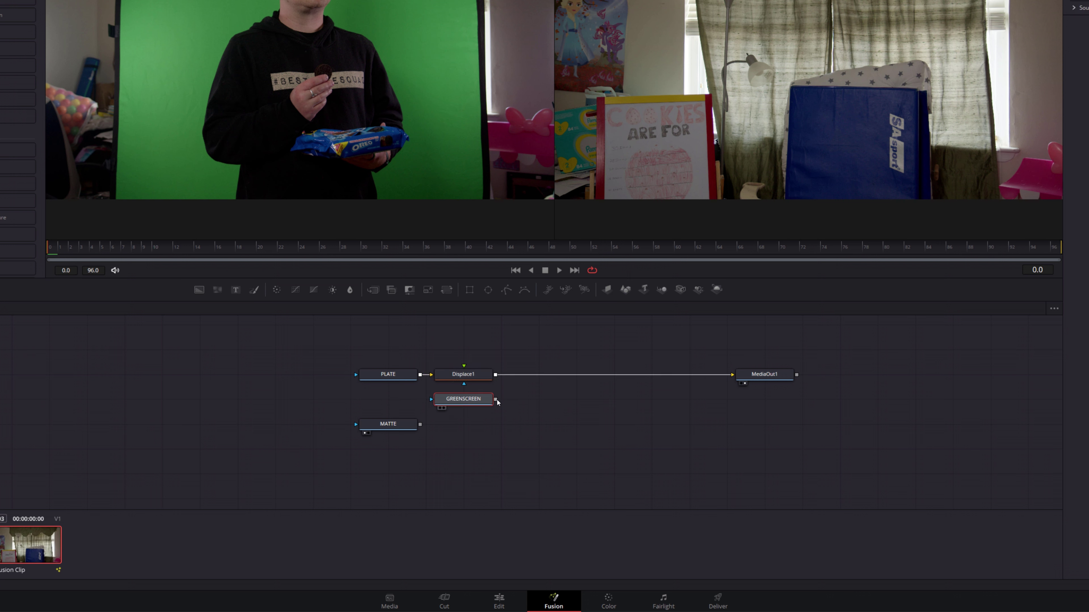
{"action": "left_click_drag", "start_coordinate": [468, 366], "coordinate": [474, 431]}
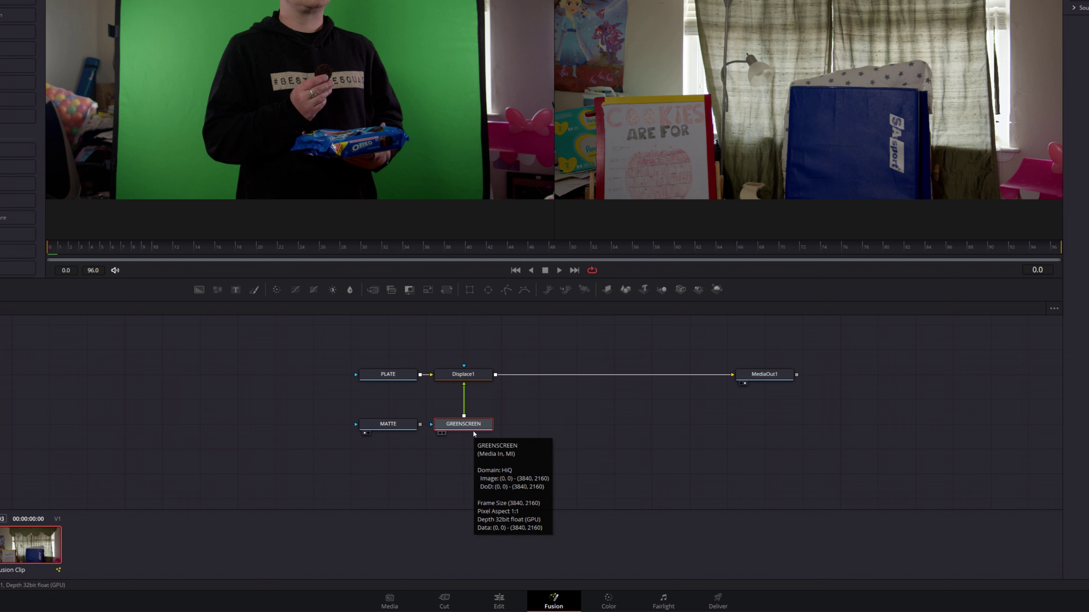
{"action": "key", "text": "shift+space"}
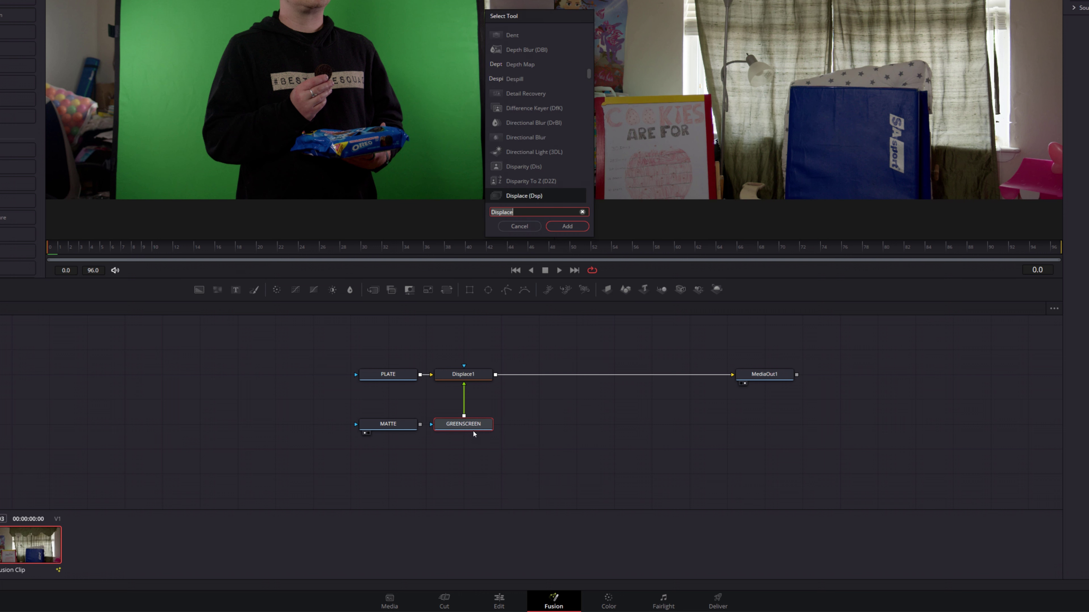
{"action": "type", "text": "DK"}
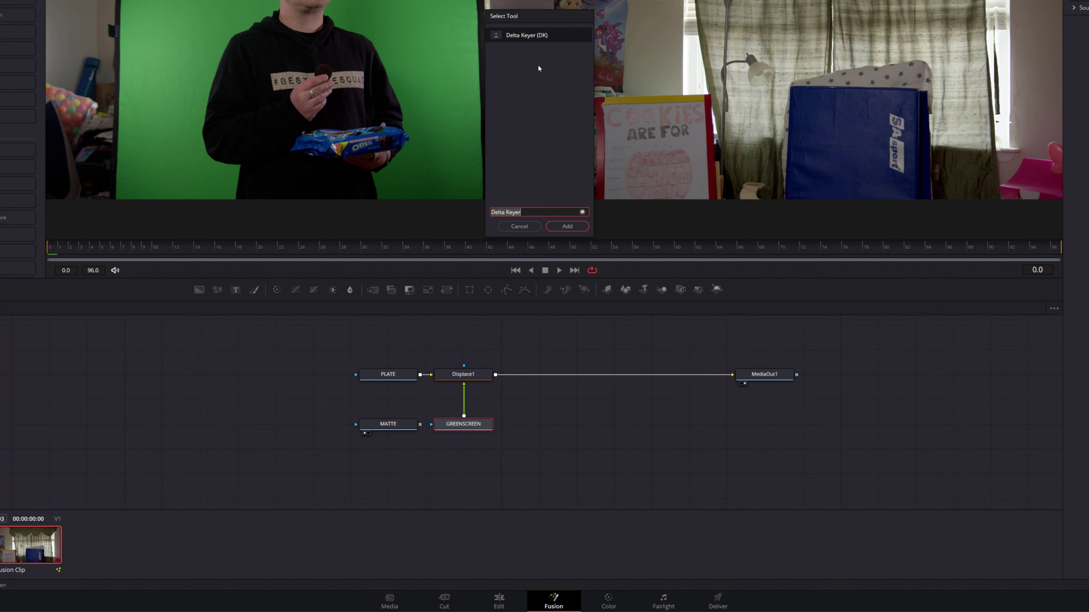
{"action": "left_click", "coordinate": [566, 226]}
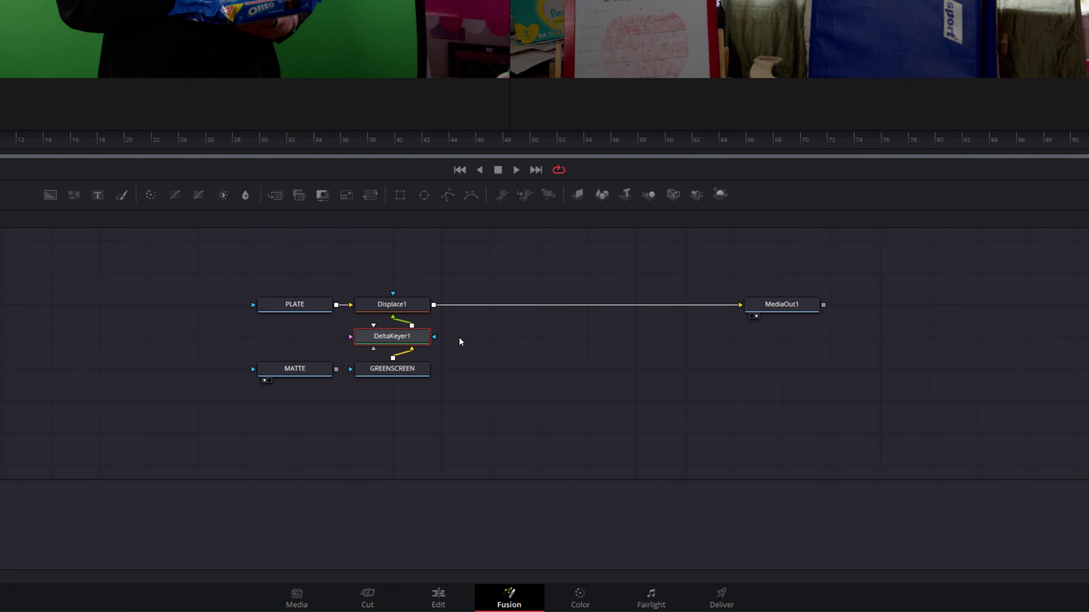
- Add a Polygon1 node and connect it to DeltaKeyer1's garbage mask input
{"action": "left_click", "coordinate": [460, 341]}
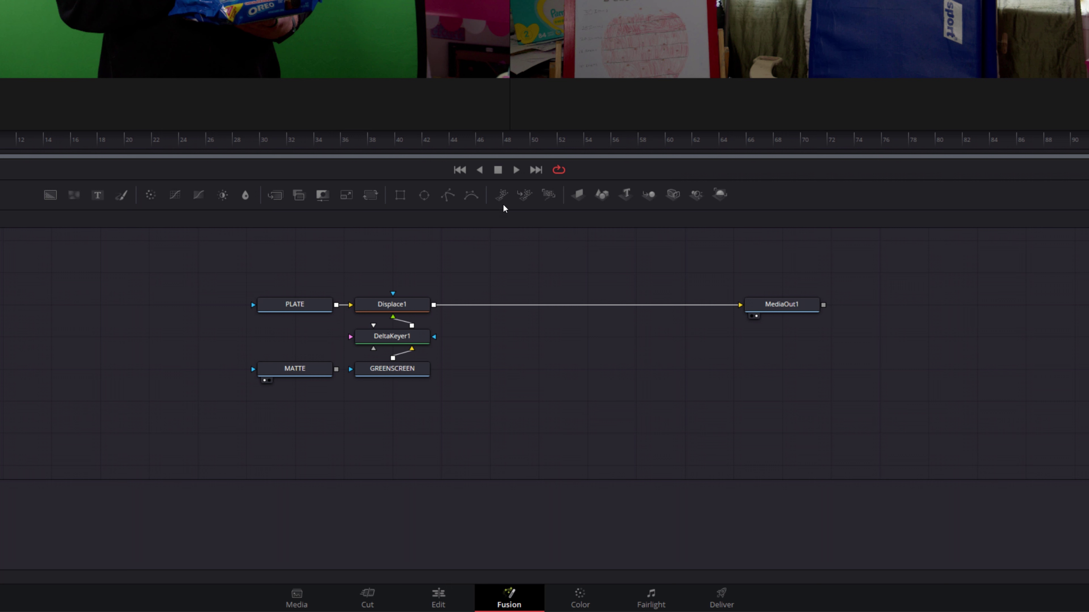
{"action": "left_click", "coordinate": [445, 197]}
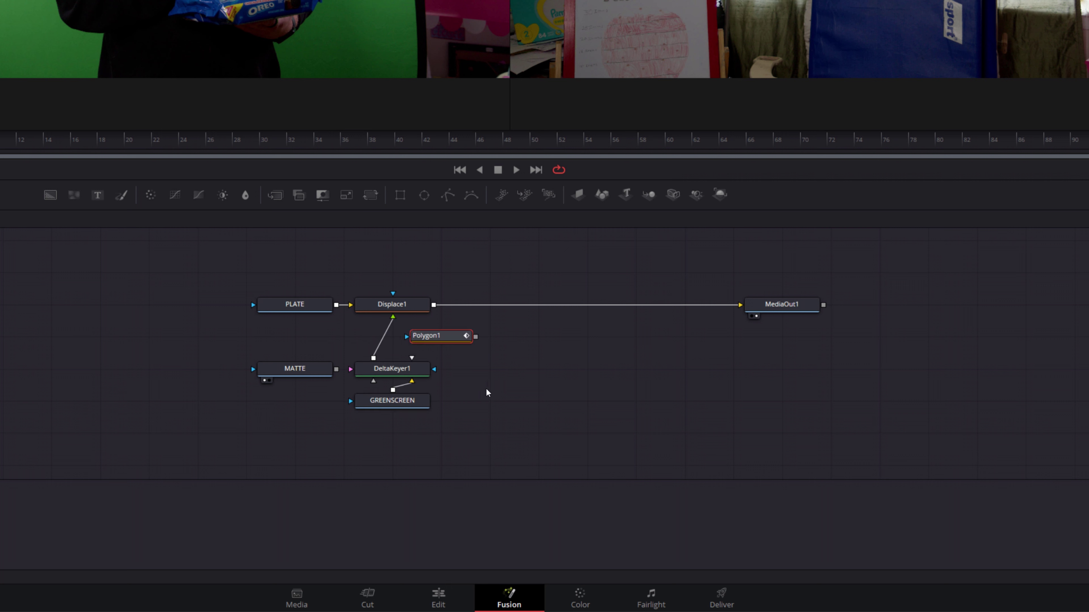
{"action": "left_click_drag", "start_coordinate": [442, 336], "coordinate": [490, 368]}
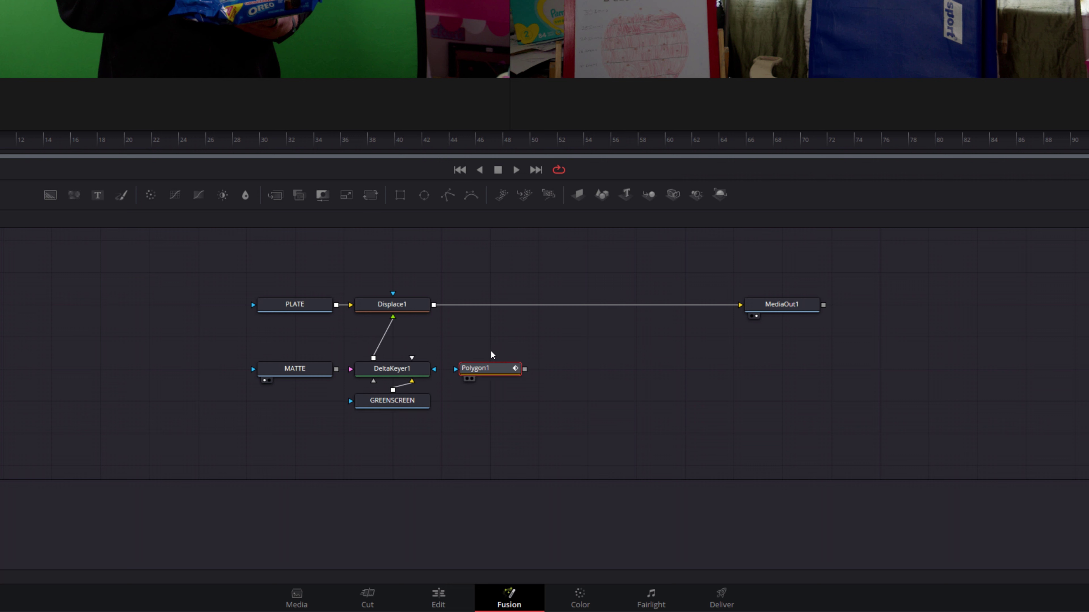
{"action": "left_click_drag", "start_coordinate": [525, 370], "coordinate": [374, 385]}
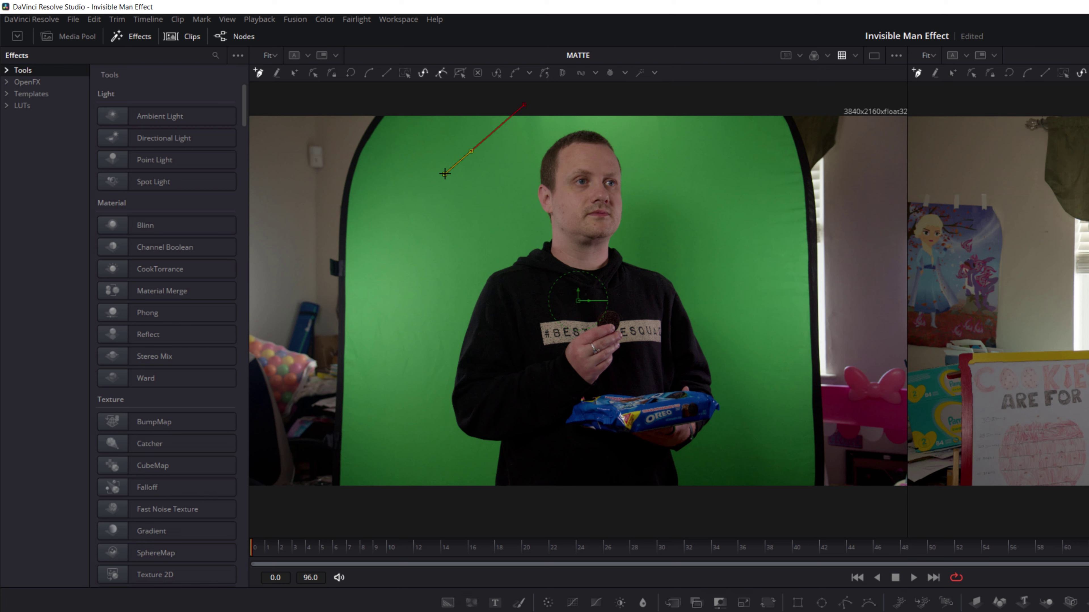
- Draw a closed five-point polygon around the green-screen person in the viewer
{"action": "left_click", "coordinate": [444, 173]}
{"action": "left_click", "coordinate": [421, 328]}
{"action": "left_click", "coordinate": [732, 303]}
{"action": "left_click", "coordinate": [660, 165]}
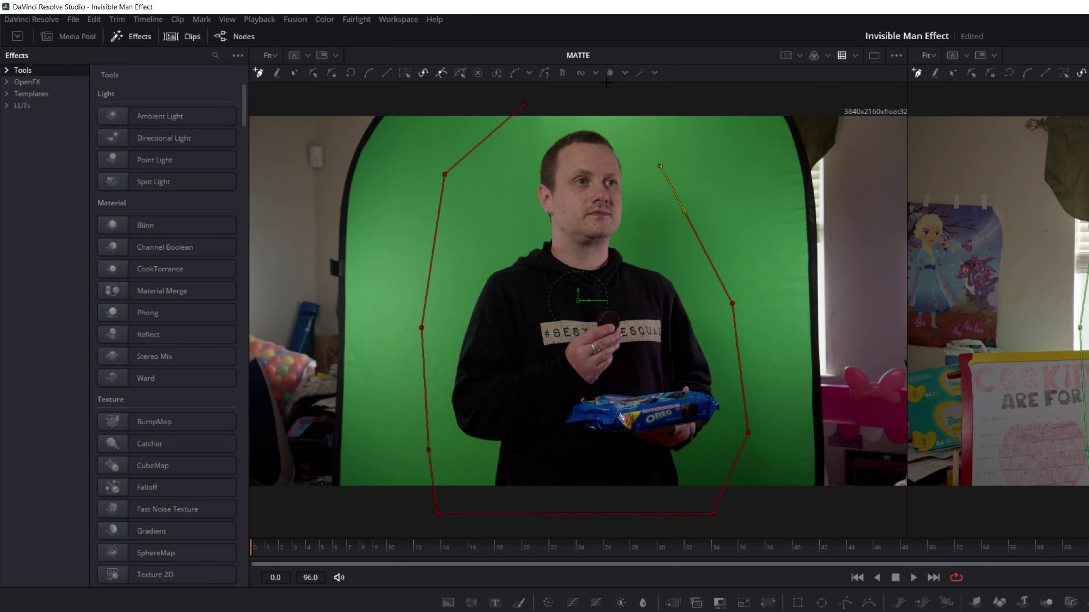
{"action": "left_click", "coordinate": [524, 106]}
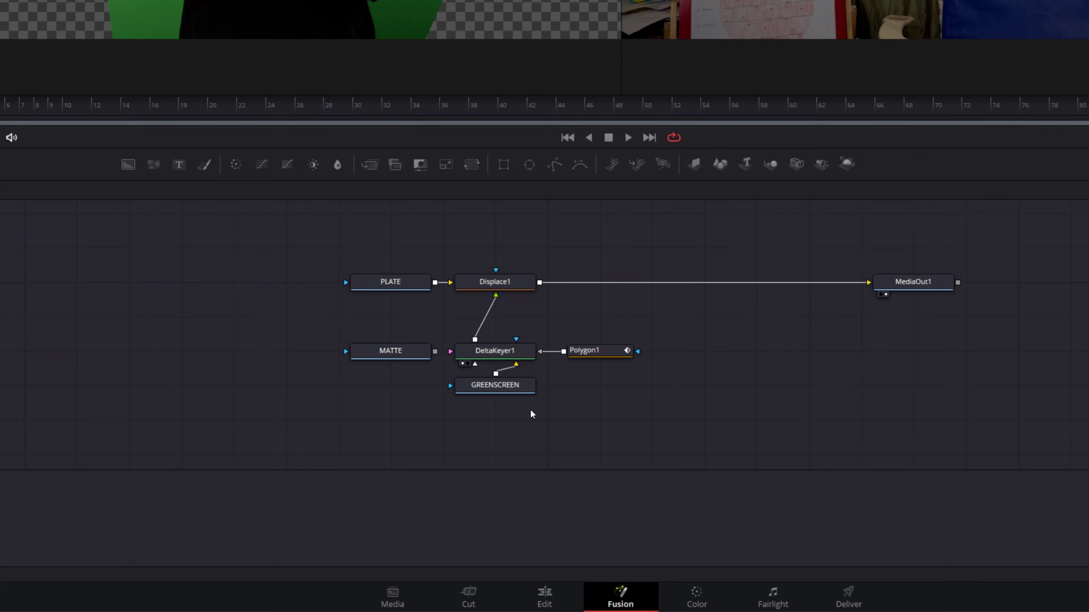
{"action": "left_click", "coordinate": [497, 357]}
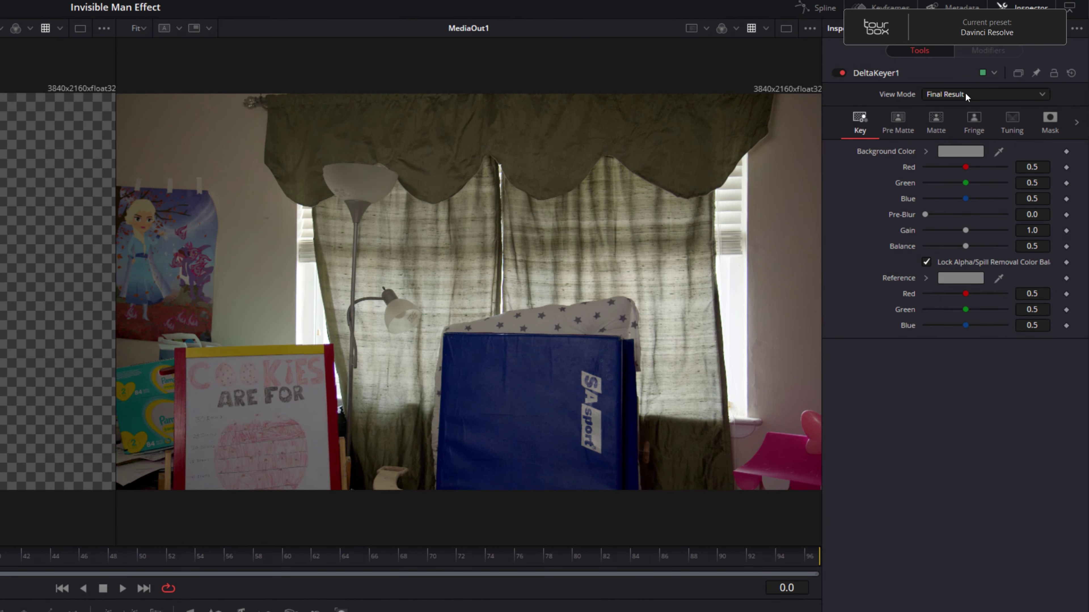
- Sample the green backdrop with DeltaKeyer1's Background Color eyedropper to key it out
{"action": "left_click_drag", "start_coordinate": [1000, 151], "coordinate": [0, 217]}
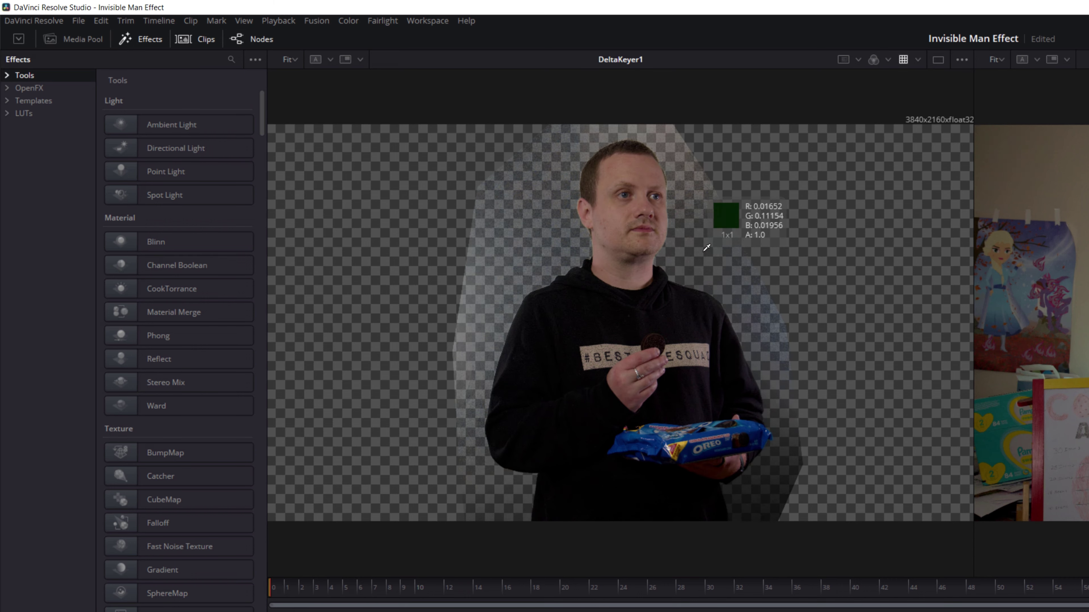
{"action": "left_click_drag", "start_coordinate": [706, 248], "coordinate": [706, 248]}
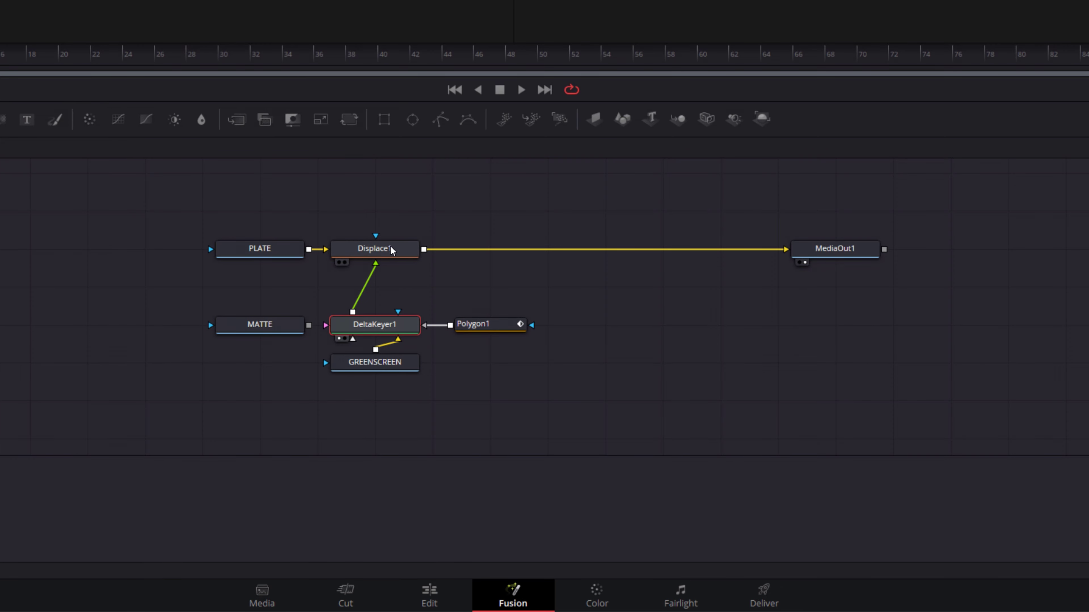
- Set Displace1 to refraction strength 2.0, light power 1.025 and light angle about 330
{"action": "left_click", "coordinate": [390, 248]}
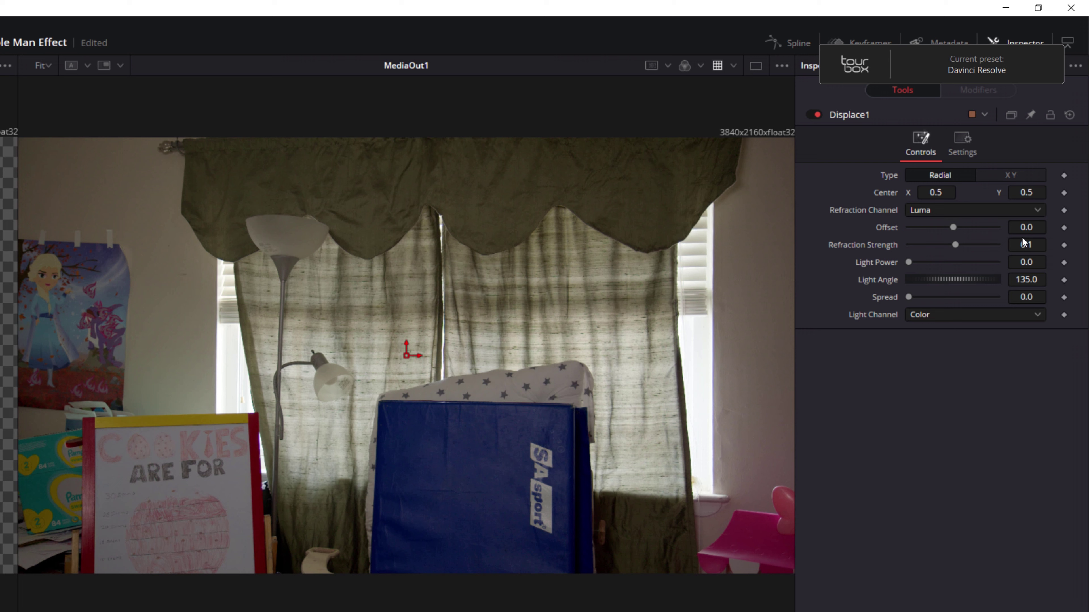
{"action": "left_click_drag", "start_coordinate": [956, 244], "coordinate": [1036, 248]}
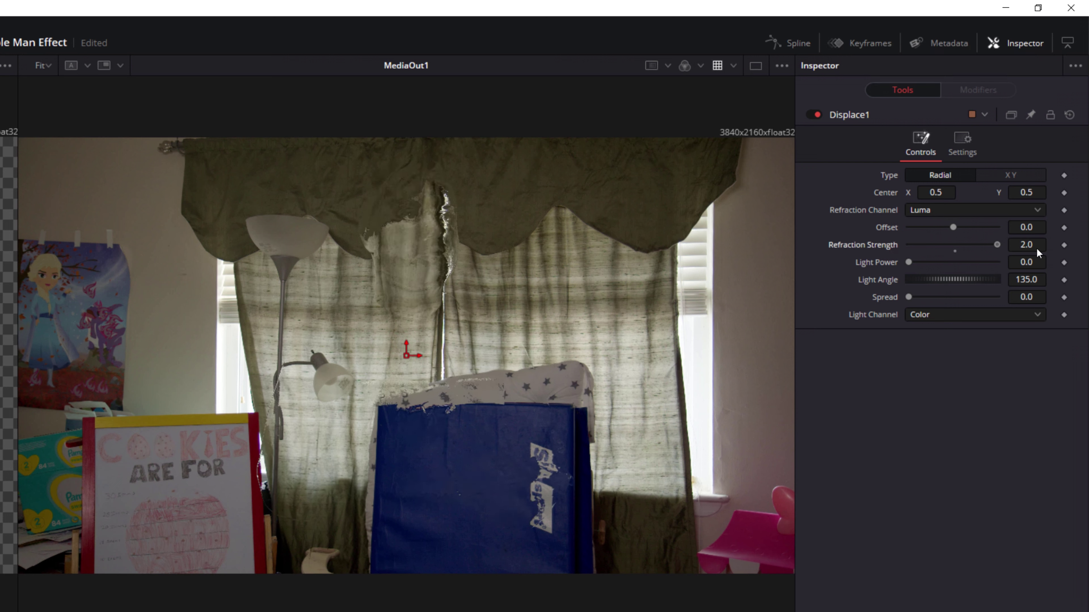
{"action": "left_click", "coordinate": [1028, 262]}
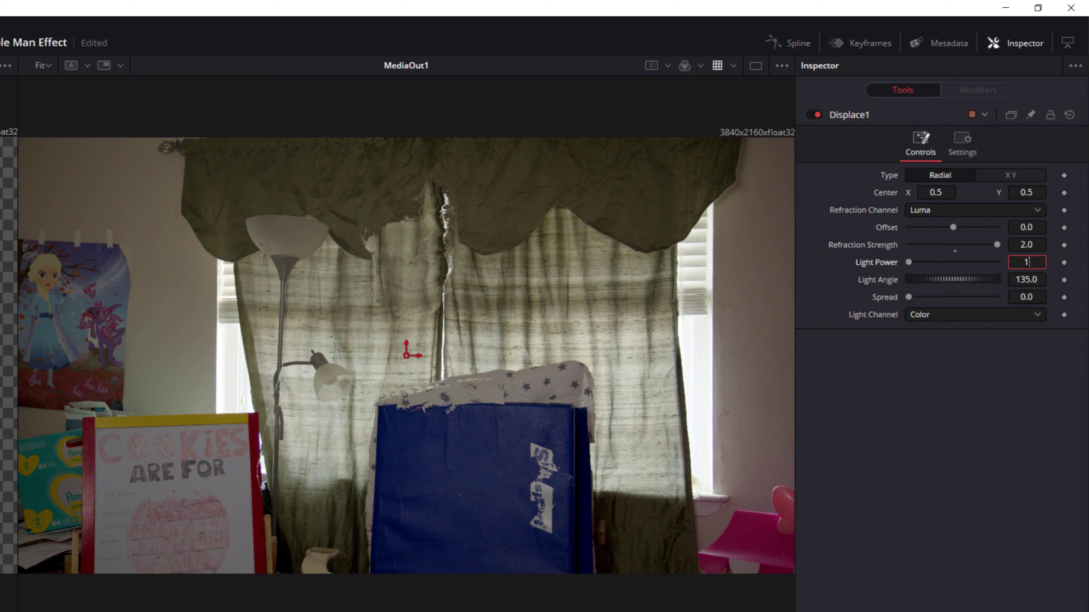
{"action": "key", "text": "Tab"}
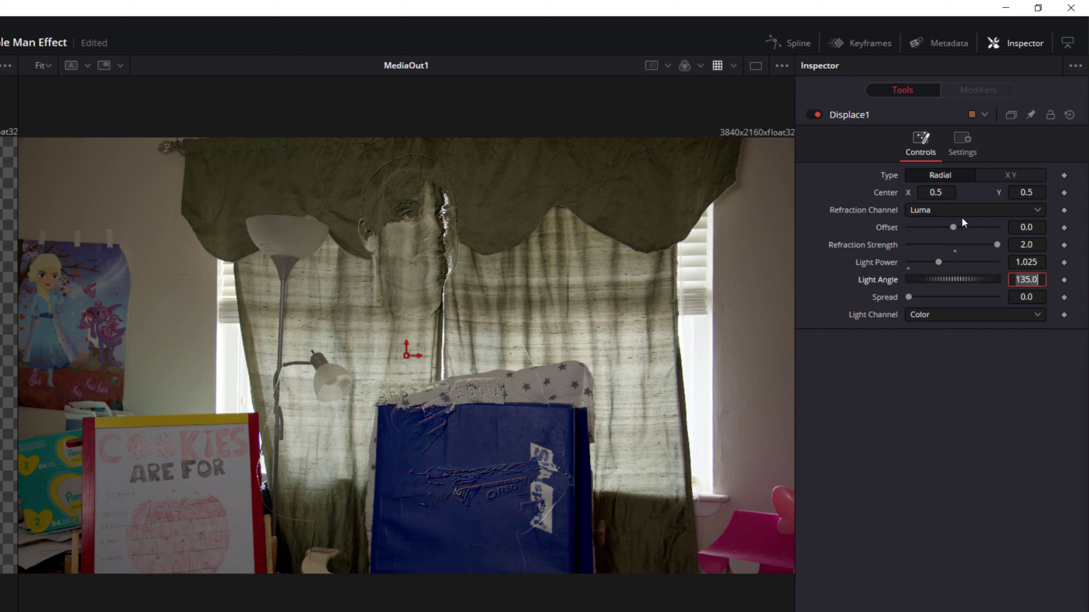
{"action": "left_click_drag", "start_coordinate": [950, 280], "coordinate": [1002, 275]}
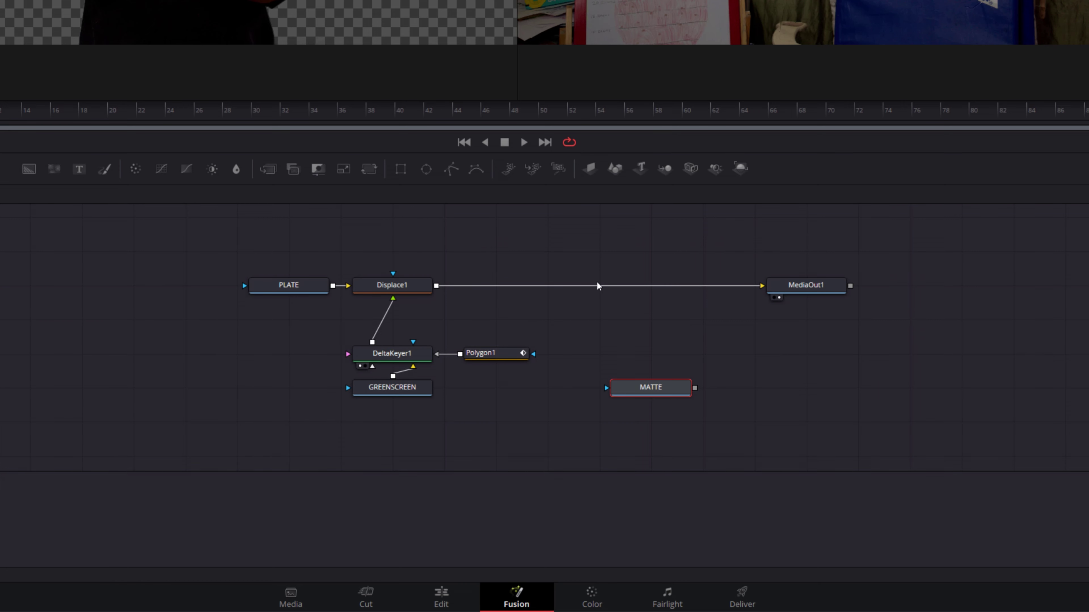
- Insert a PrismBlur1 node directly after Displace1
{"action": "left_click", "coordinate": [396, 292]}
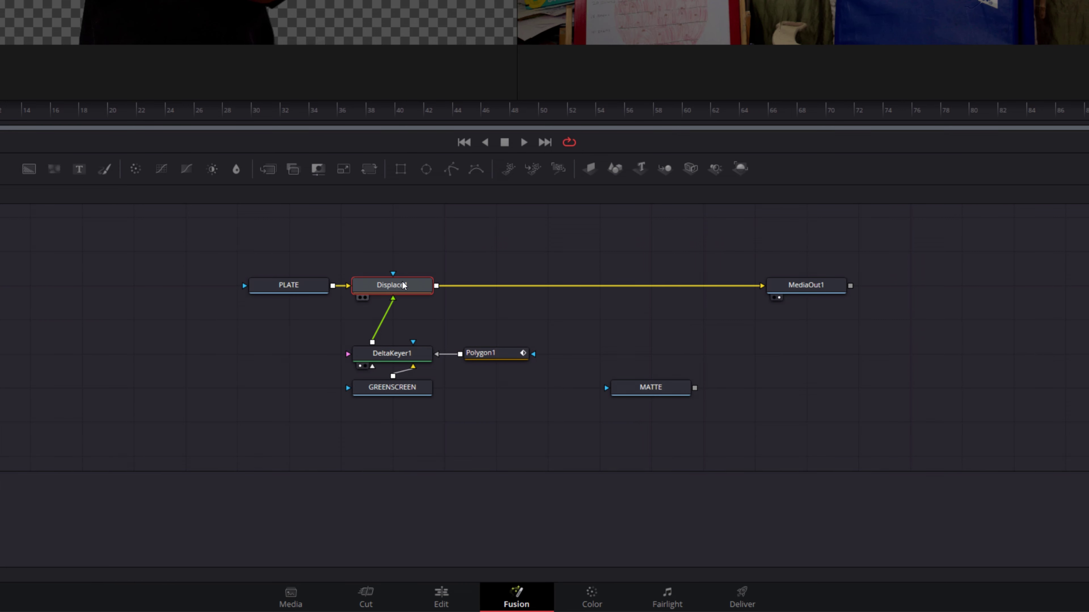
{"action": "key", "text": "shift+space"}
{"action": "type", "text": "Delta Keyer"}
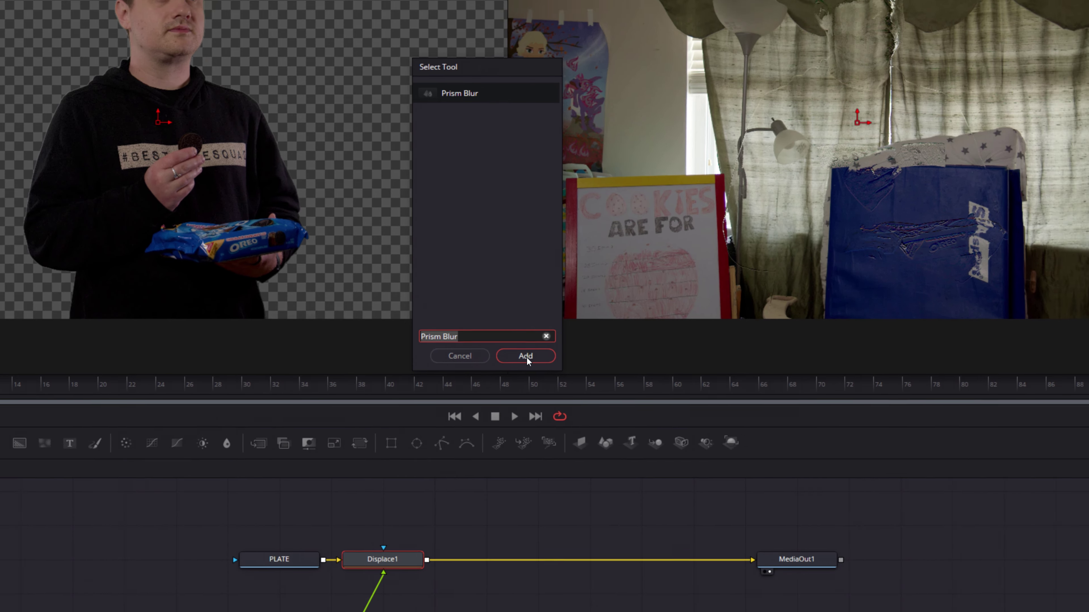
{"action": "left_click", "coordinate": [559, 338]}
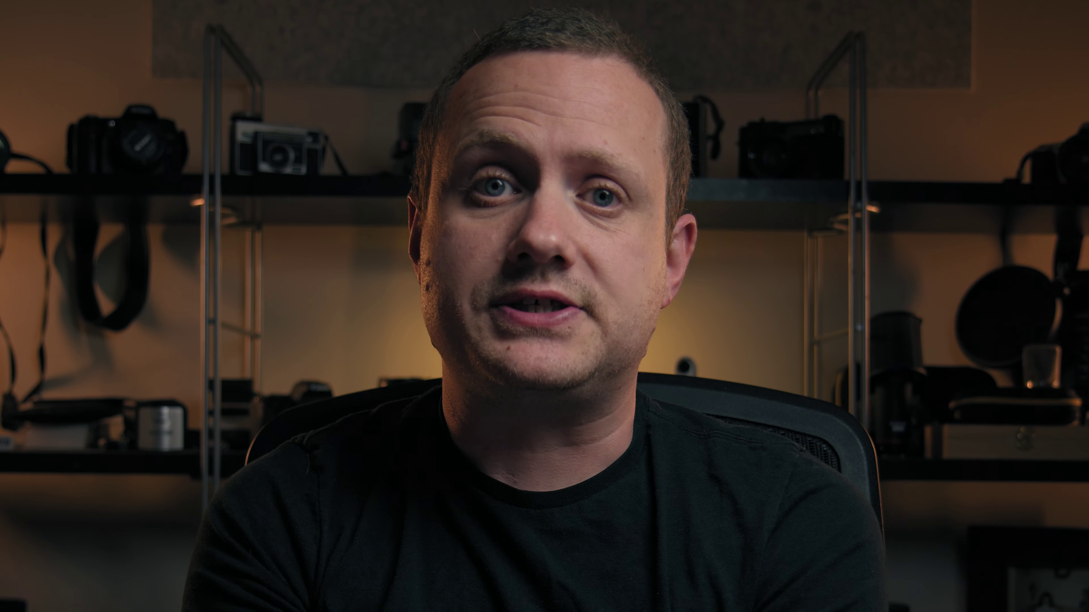
- Open Artgrid's Video Themes to browse the dance-filtered footage grid
{"action": "left_click", "coordinate": [103, 428]}
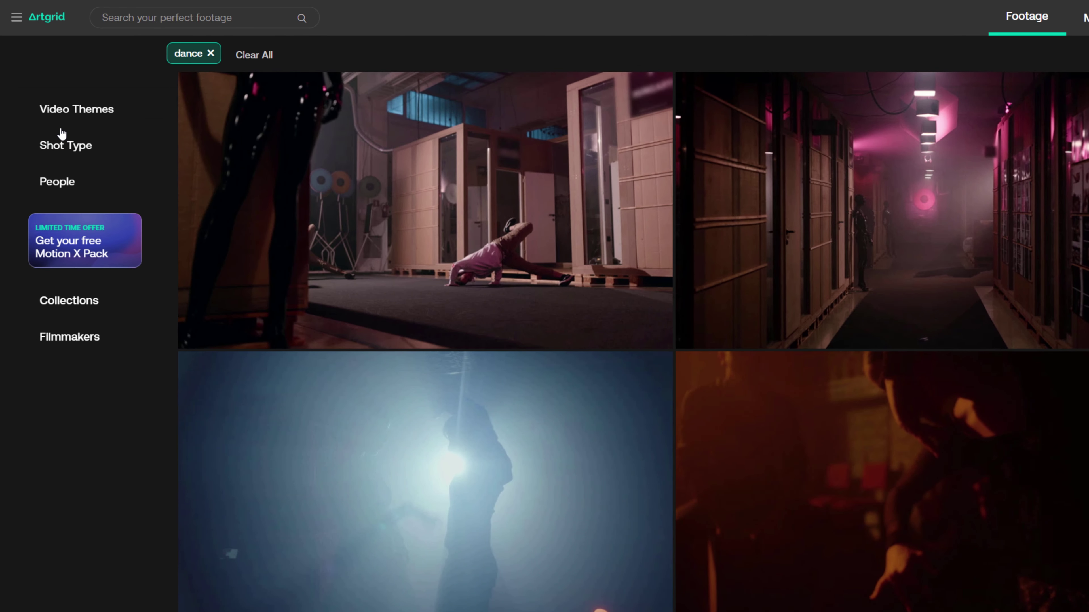
- Filter the Artgrid dance results to Long Shot framing under Shot Type
{"action": "left_click", "coordinate": [65, 148]}
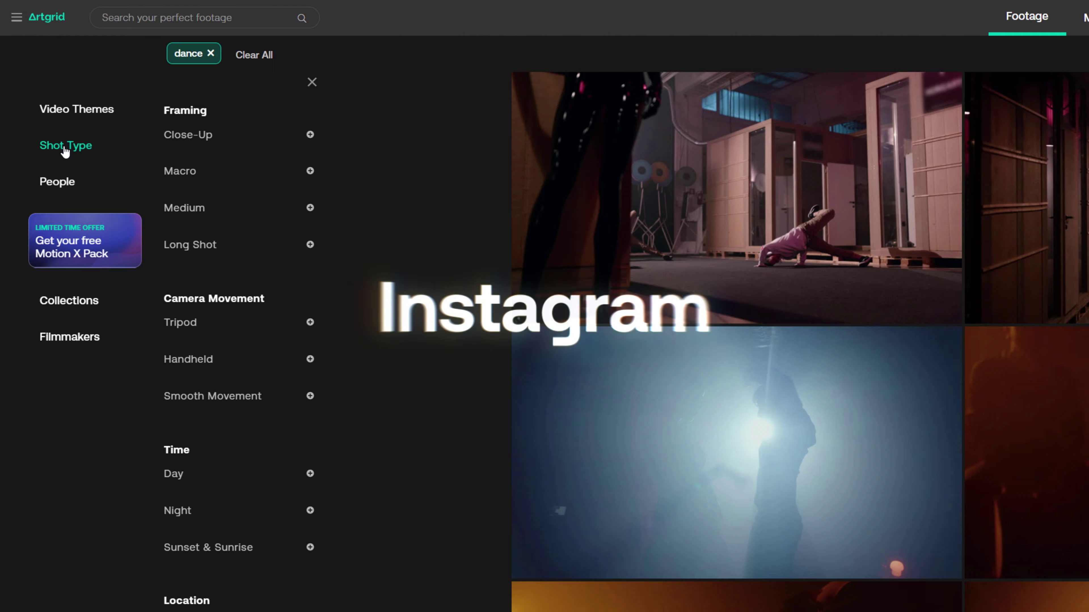
{"action": "left_click", "coordinate": [175, 246]}
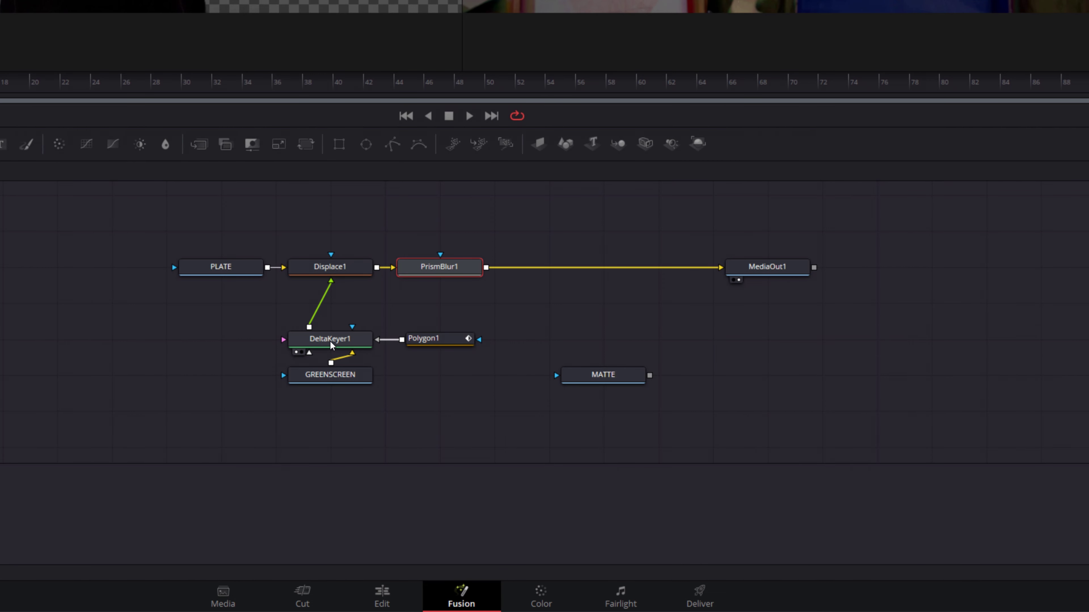
{"action": "left_click", "coordinate": [330, 342]}
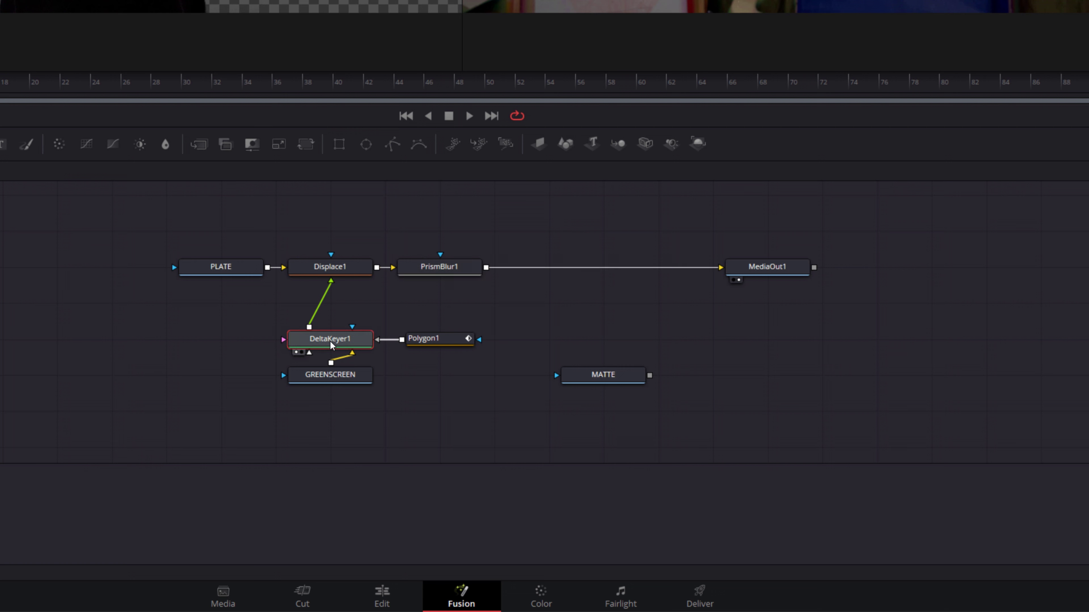
- Paste a DeltaKeyer1 copy after MATTE and wire a Polygon1 copy into its mask input
{"action": "left_click", "coordinate": [601, 375]}
{"action": "key", "text": "ctrl+v"}
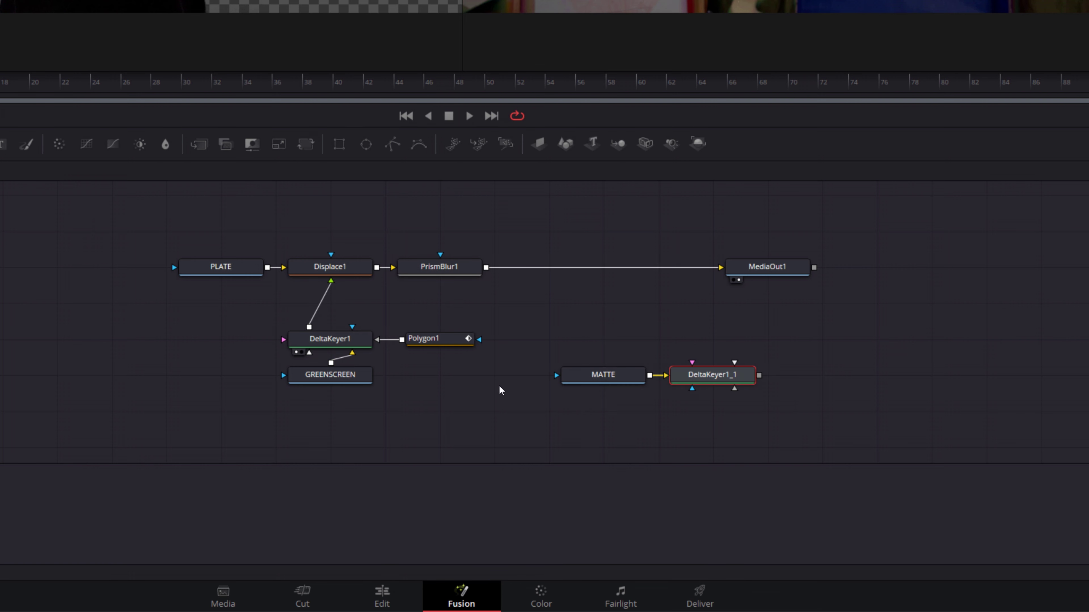
{"action": "left_click", "coordinate": [426, 343]}
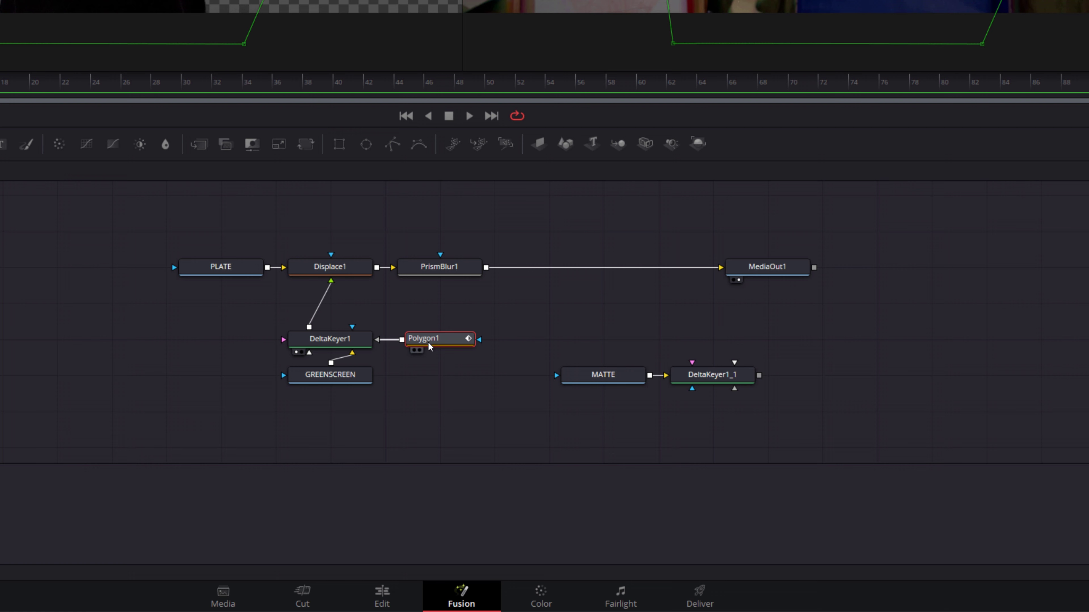
{"action": "left_click", "coordinate": [725, 378]}
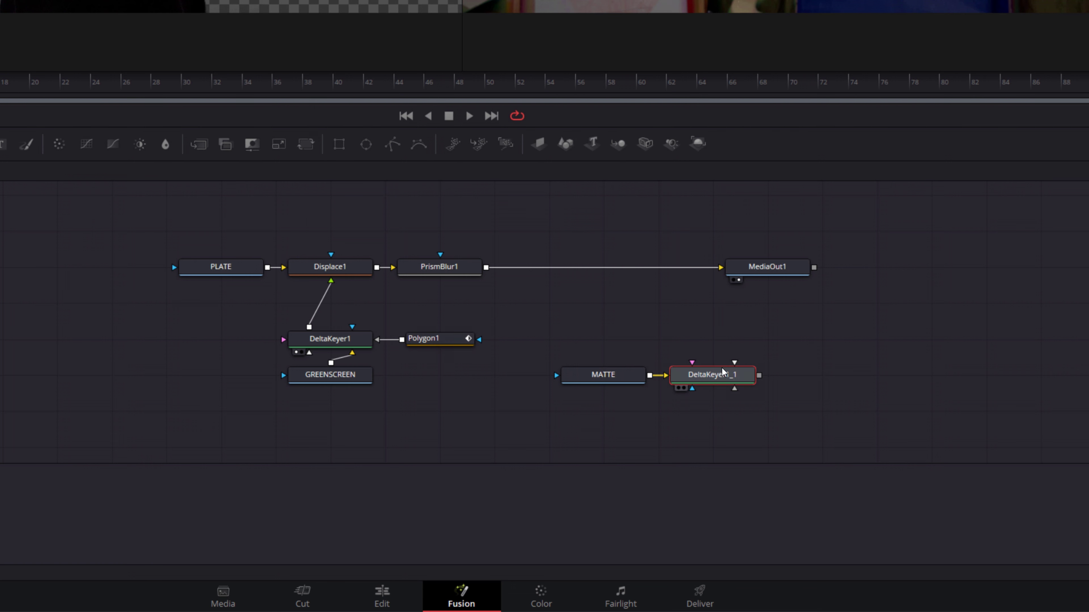
{"action": "key", "text": "ctrl+v"}
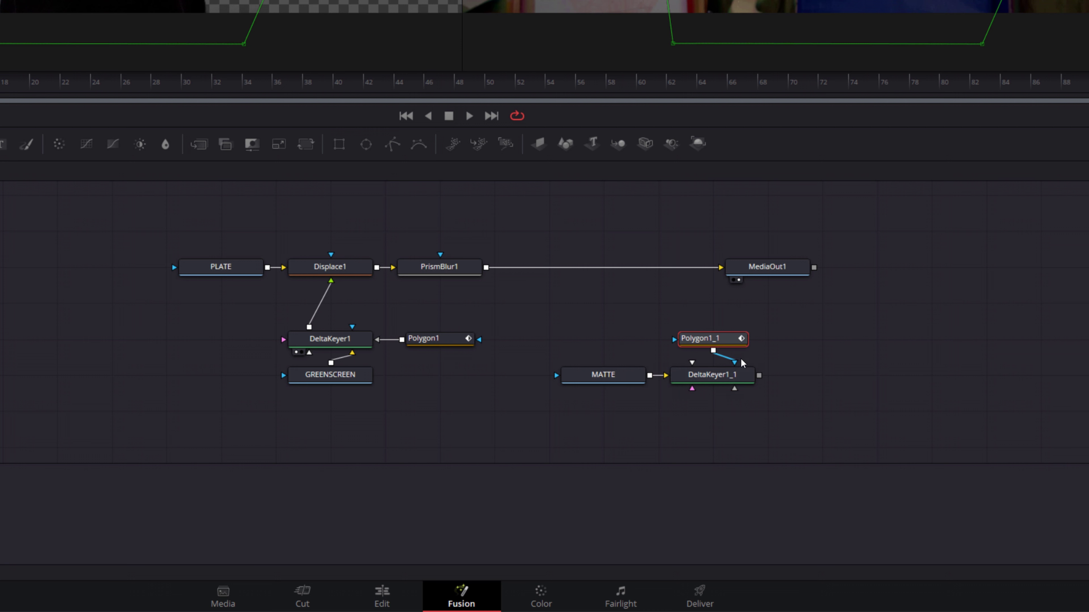
{"action": "left_click_drag", "start_coordinate": [732, 362], "coordinate": [729, 378]}
{"action": "left_click", "coordinate": [706, 381]}
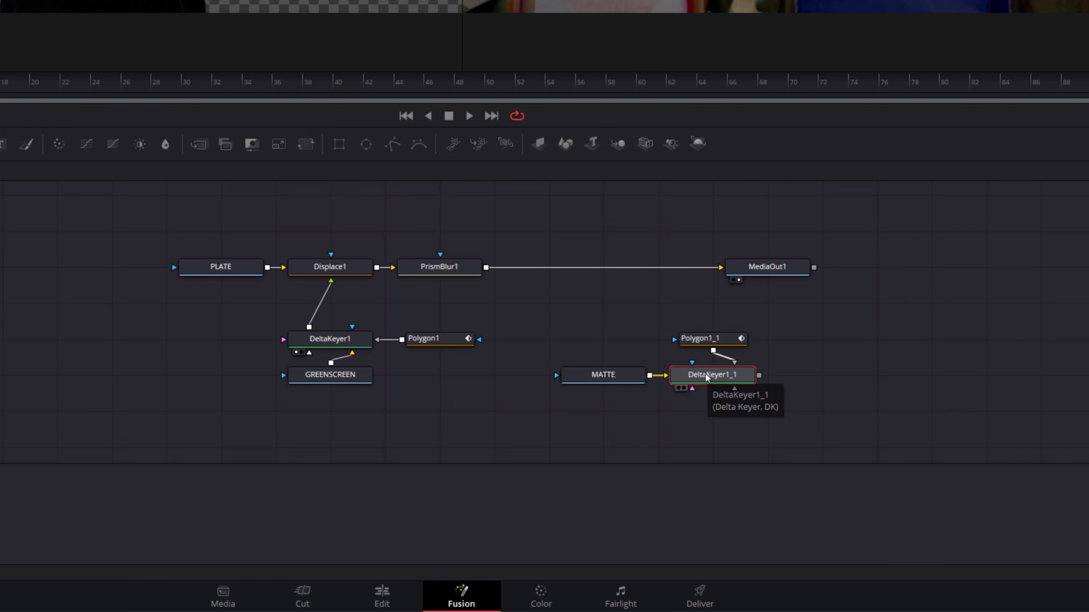
- Add a Matte Control node after DeltaKeyer1_1 and wire MatteControl1 into PrismBlur1's mask input
{"action": "key", "text": "shift+space"}
{"action": "type", "text": "mat"}
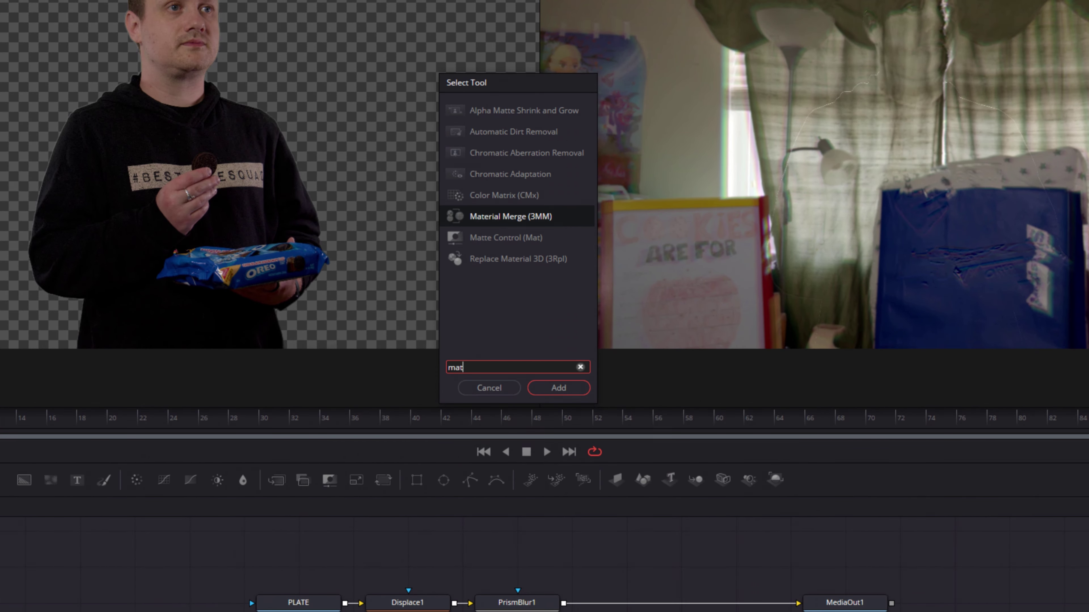
{"action": "left_click", "coordinate": [508, 239]}
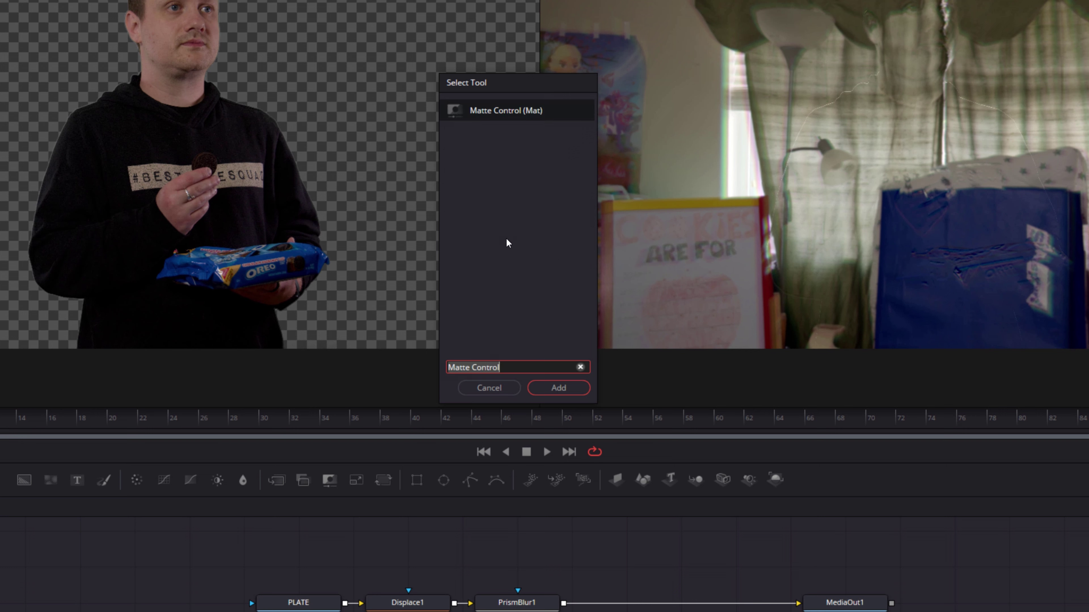
{"action": "left_click", "coordinate": [558, 388]}
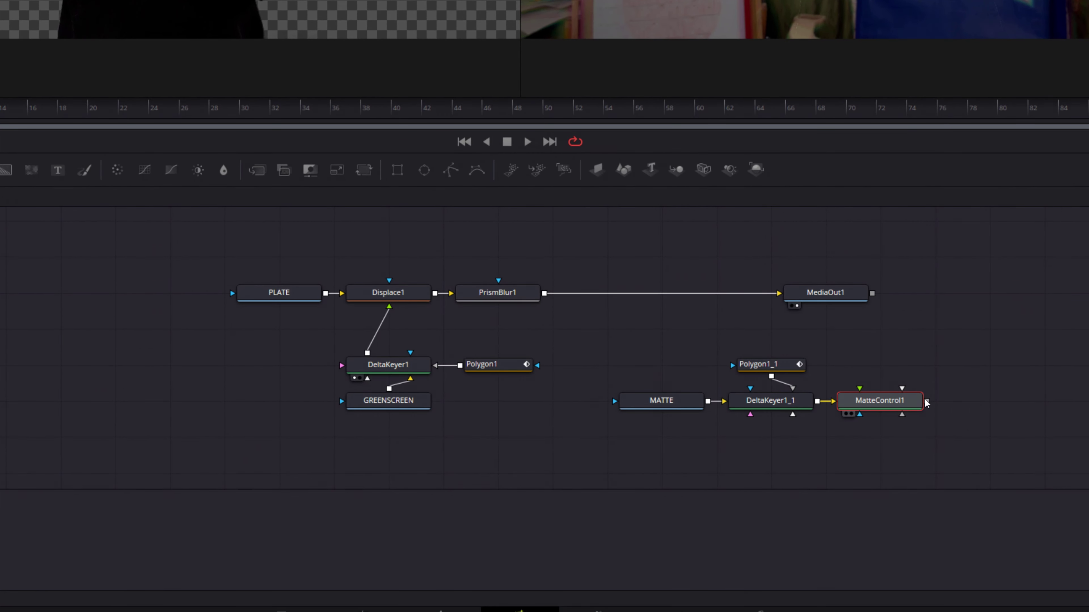
{"action": "left_click_drag", "start_coordinate": [927, 403], "coordinate": [499, 282]}
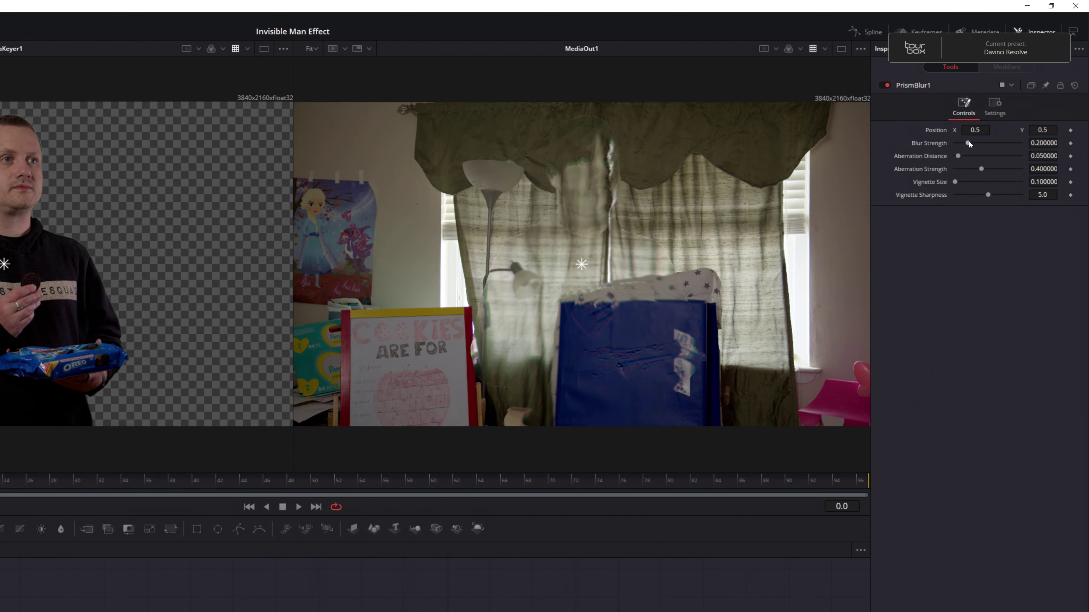
- Give PrismBlur1 Blur Strength 0, Aberration Distance 0.173, Aberration Strength 0.268 and centre 0.827/0.600
{"action": "mouse_move", "coordinate": [967, 141]}
{"action": "left_mouse_down"}
{"action": "mouse_move", "coordinate": [925, 137]}
{"action": "mouse_move", "coordinate": [997, 171]}
{"action": "mouse_move", "coordinate": [966, 155]}
{"action": "left_mouse_up"}
{"action": "left_click_drag", "start_coordinate": [587, 266], "coordinate": [772, 232]}
{"action": "left_click_drag", "start_coordinate": [975, 168], "coordinate": [972, 169]}
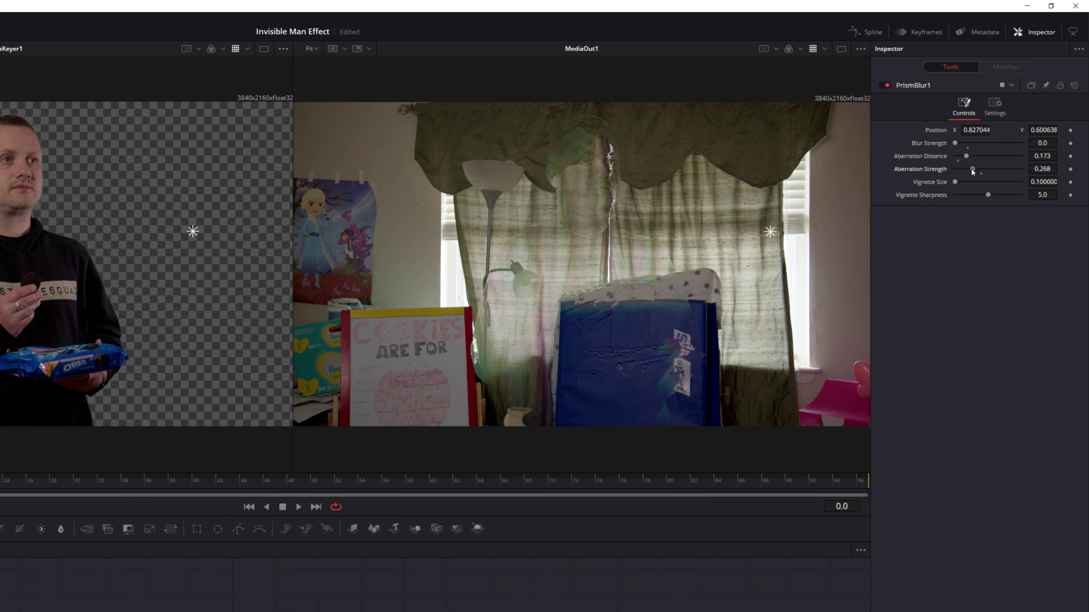